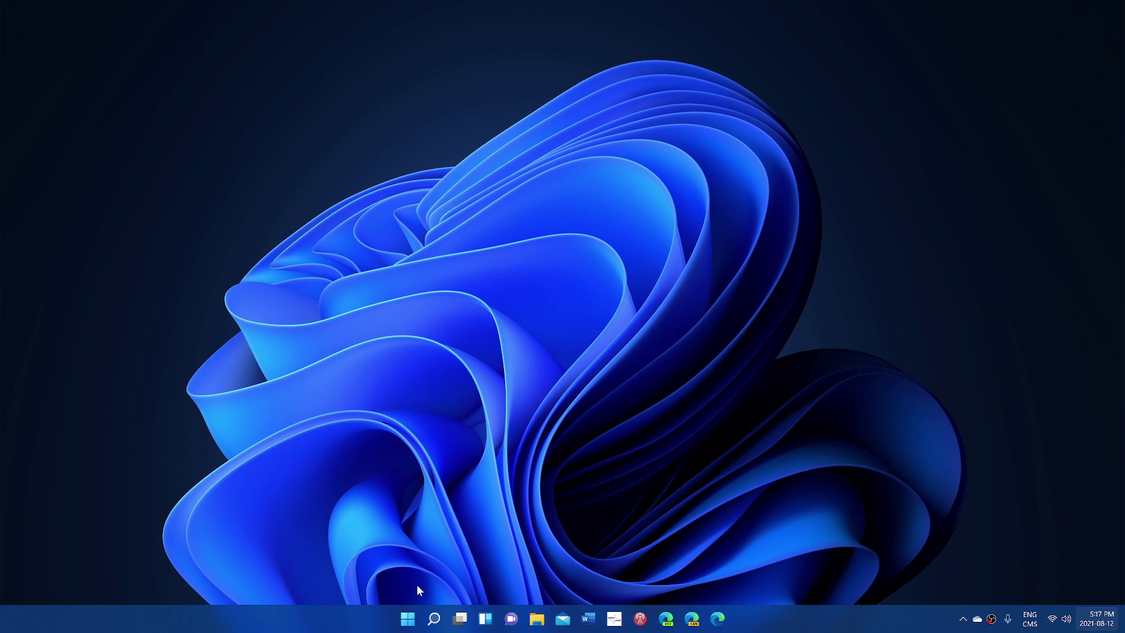
# Step: Glance at the Start menu, then show the August 2021 calendar with Thursday 12 August highlighted
pyautogui.click(415, 618)
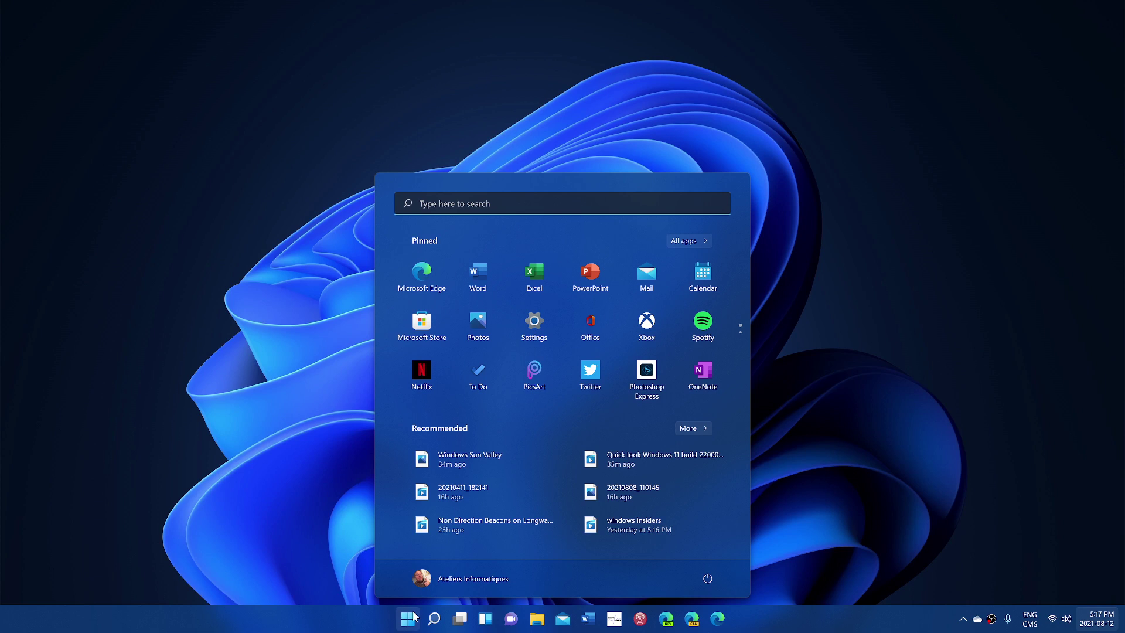
pyautogui.click(818, 466)
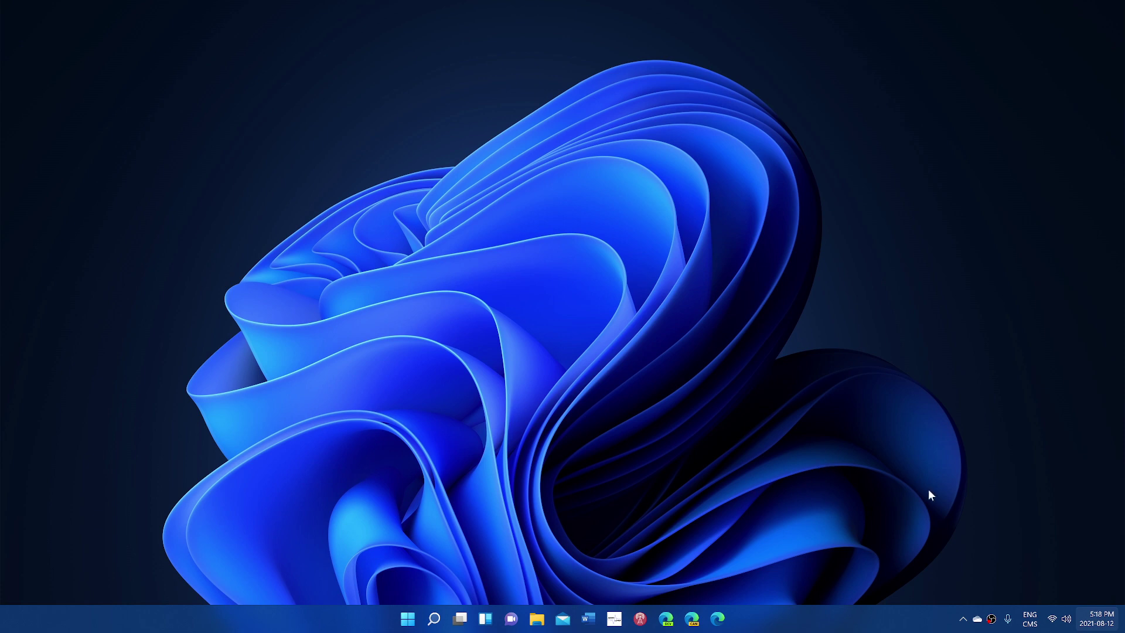
pyautogui.click(1097, 622)
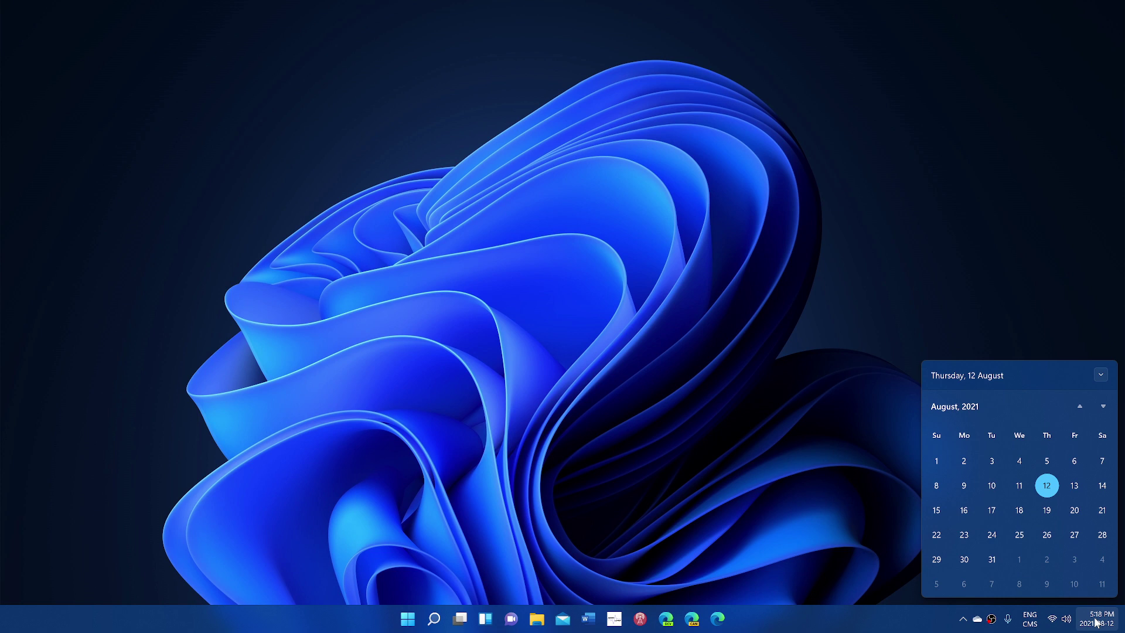